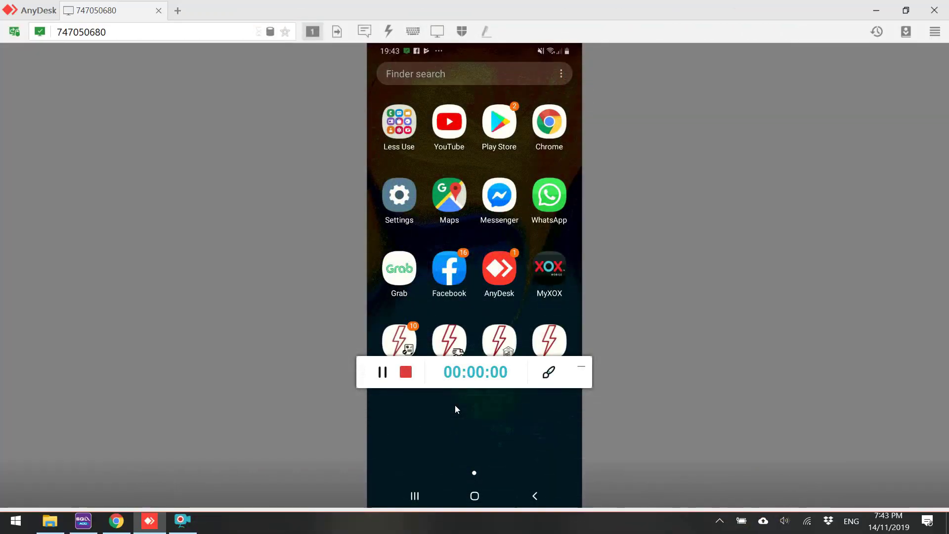
# Launch the ESv2 sales app and go to the Customer list.
pyautogui.click(581, 369)
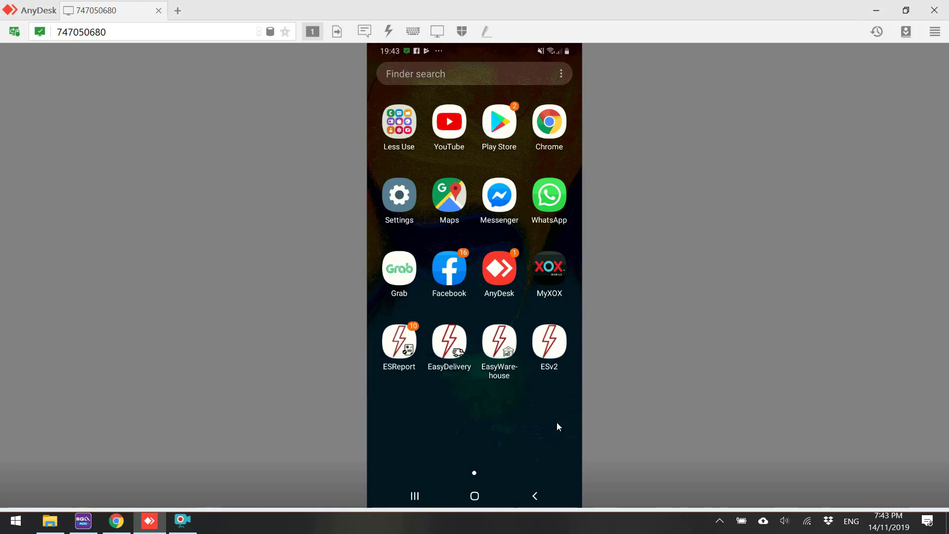
pyautogui.click(551, 353)
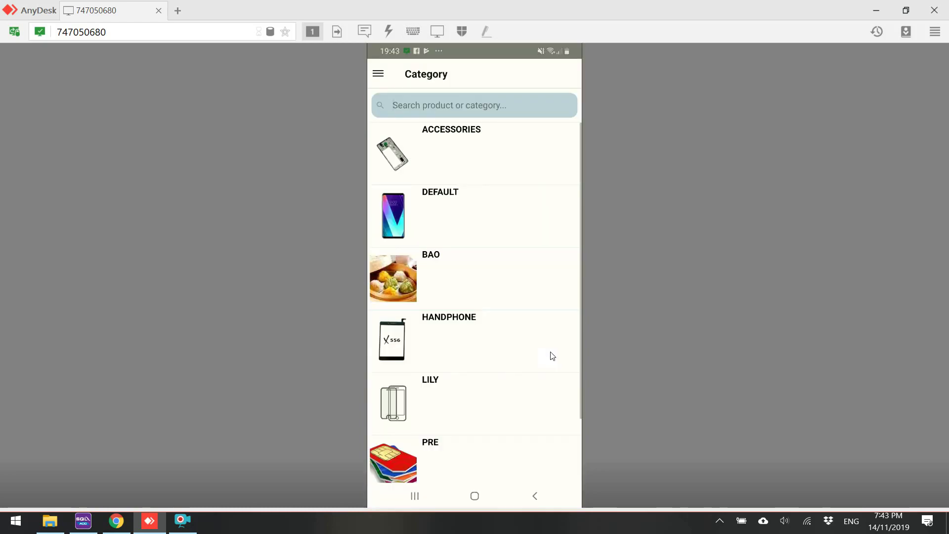
pyautogui.click(454, 147)
pyautogui.click(378, 77)
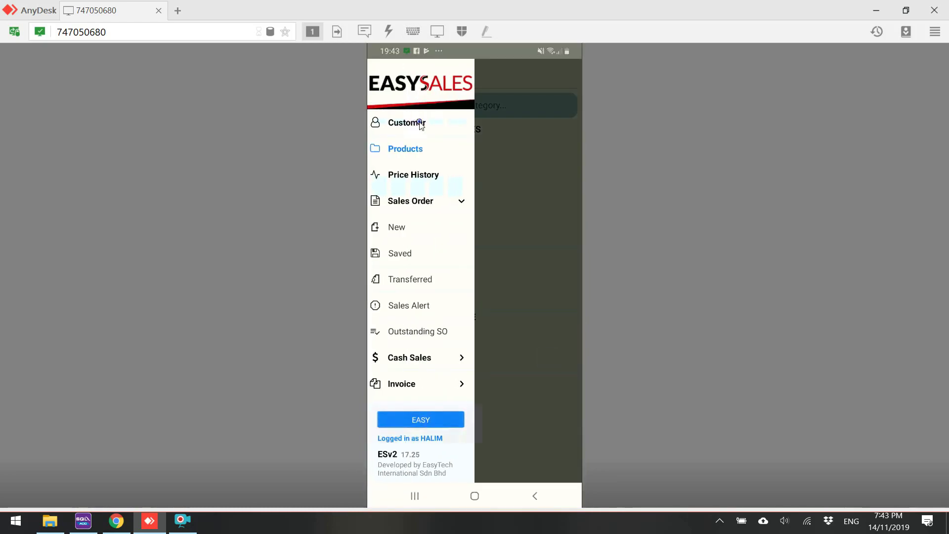
pyautogui.click(418, 122)
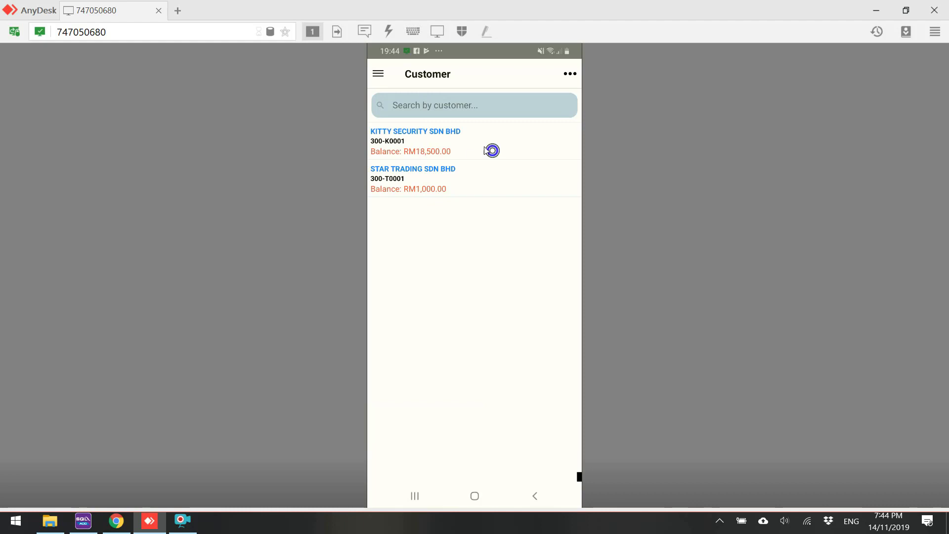
# Open KITTY SECURITY SDN BHD's customer details and its account statement.
pyautogui.click(455, 142)
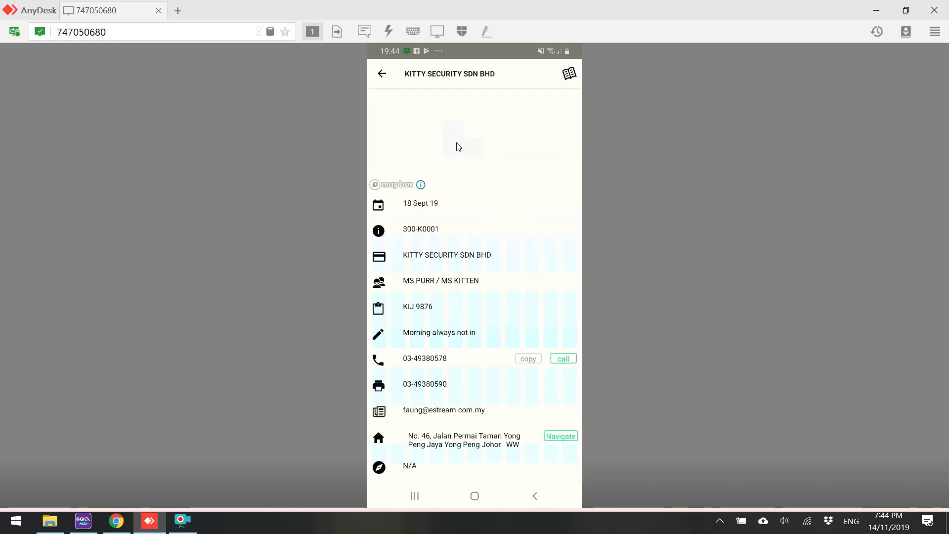
pyautogui.click(423, 338)
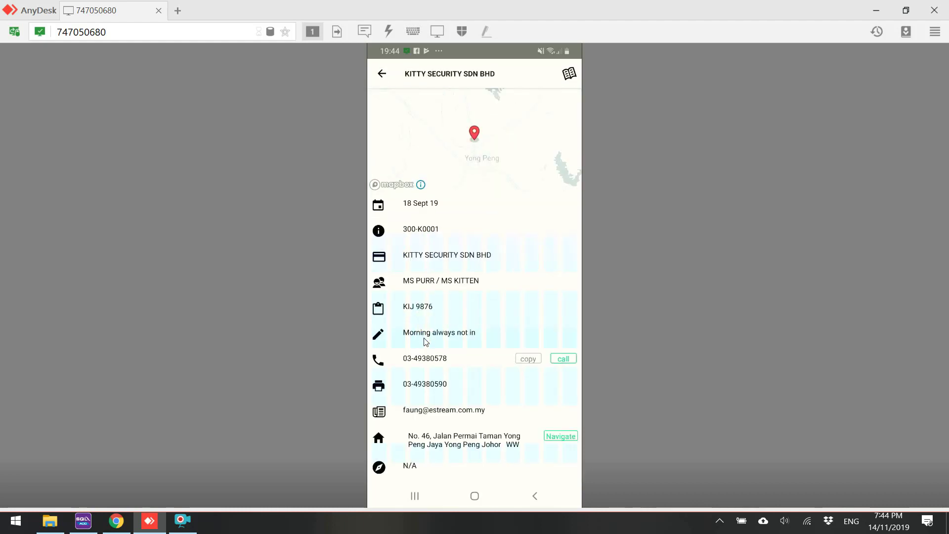
pyautogui.click(425, 337)
pyautogui.click(492, 255)
pyautogui.click(516, 122)
pyautogui.click(569, 78)
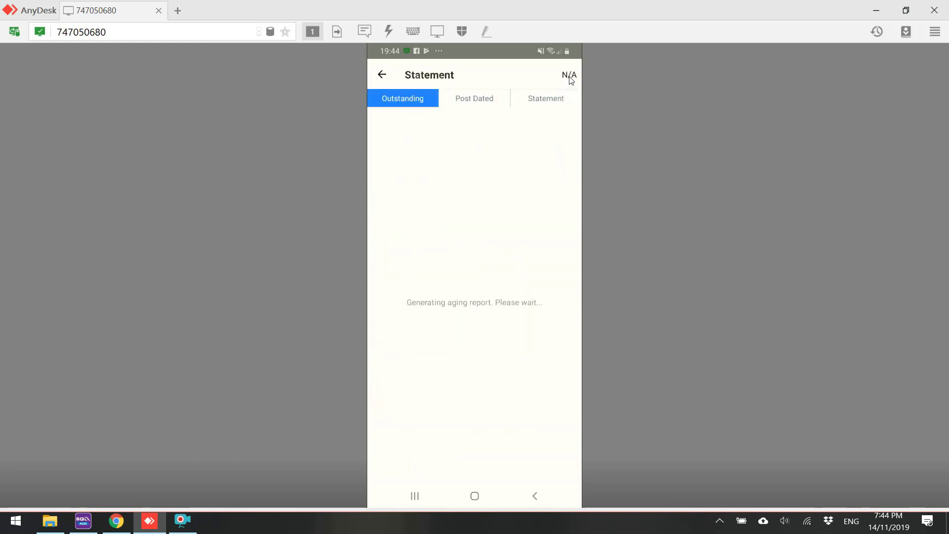
# Generate KITTY SECURITY's debtor statement totalling RM72,064.00 and bring up its sharing options.
pyautogui.moveTo(539, 133); pyautogui.dragTo(510, 405)
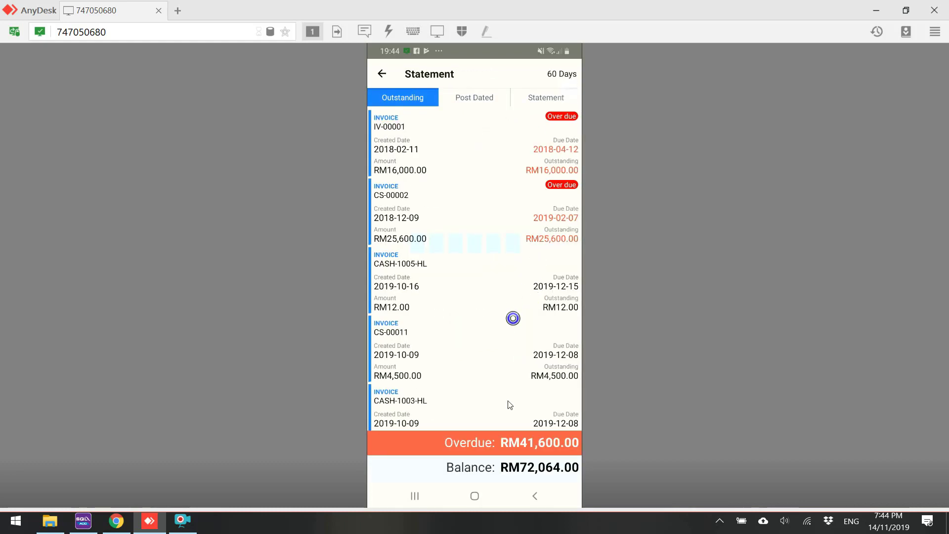
pyautogui.click(550, 102)
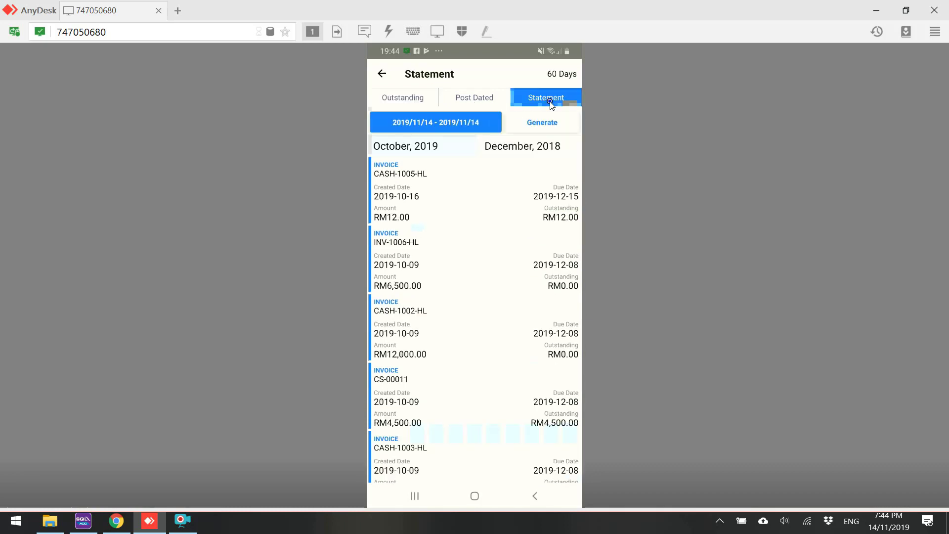
pyautogui.click(540, 125)
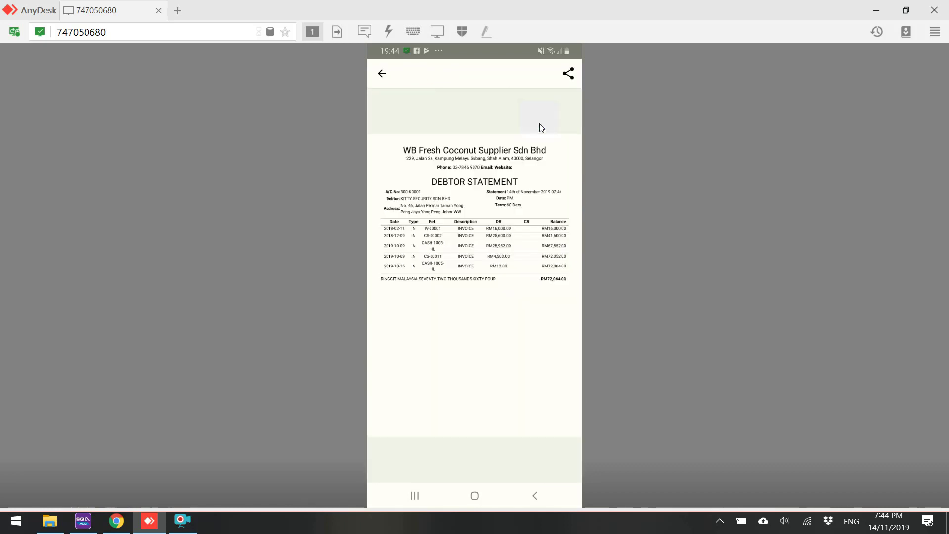
pyautogui.click(571, 74)
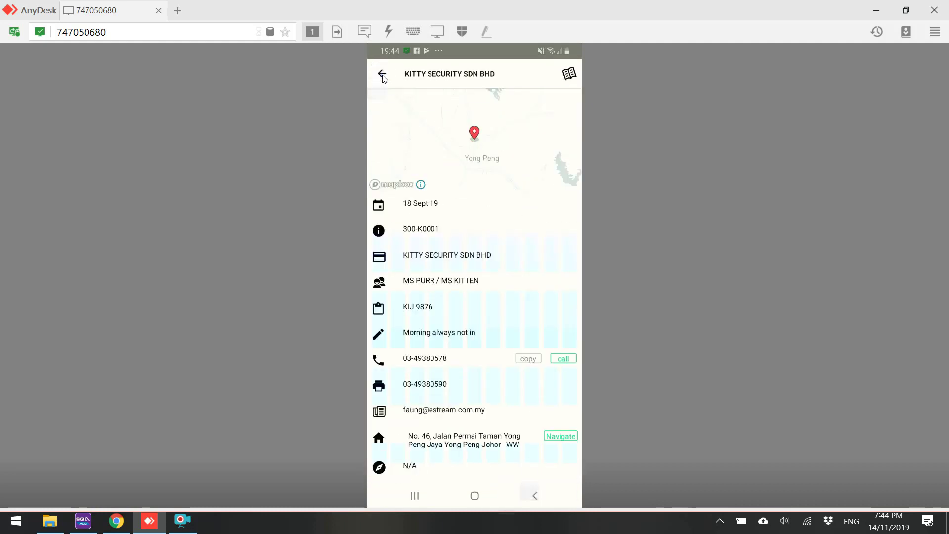
# Start a new sales order with KITTY SECURITY SDN BHD as the customer.
pyautogui.click(382, 77)
pyautogui.click(381, 75)
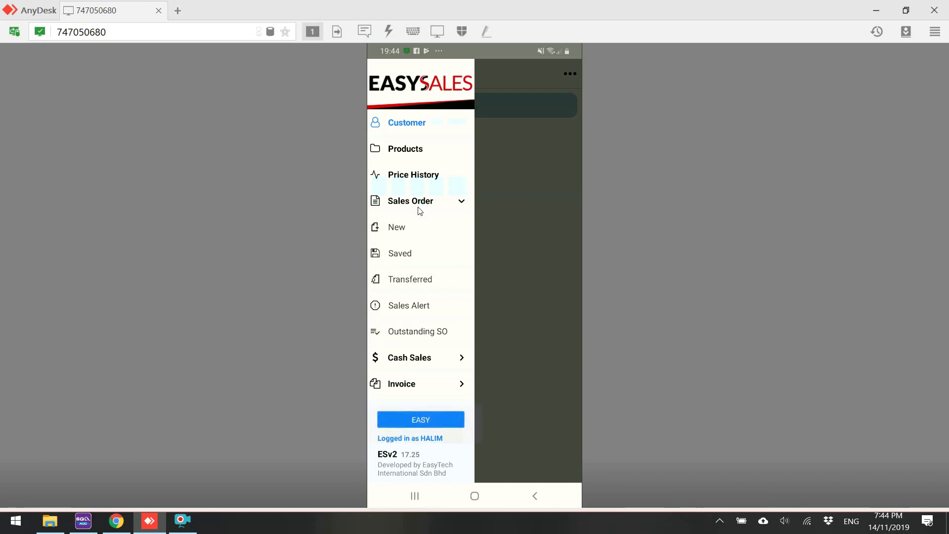
pyautogui.moveTo(411, 233); pyautogui.dragTo(397, 232)
pyautogui.moveTo(466, 222); pyautogui.dragTo(421, 104)
pyautogui.click(422, 104)
pyautogui.click(423, 131)
# From ACCESSORIES, add 2 each of 123, ANTENNA, BOM of BOM and HANDPHONE COVER, then view the cart.
pyautogui.click(554, 114)
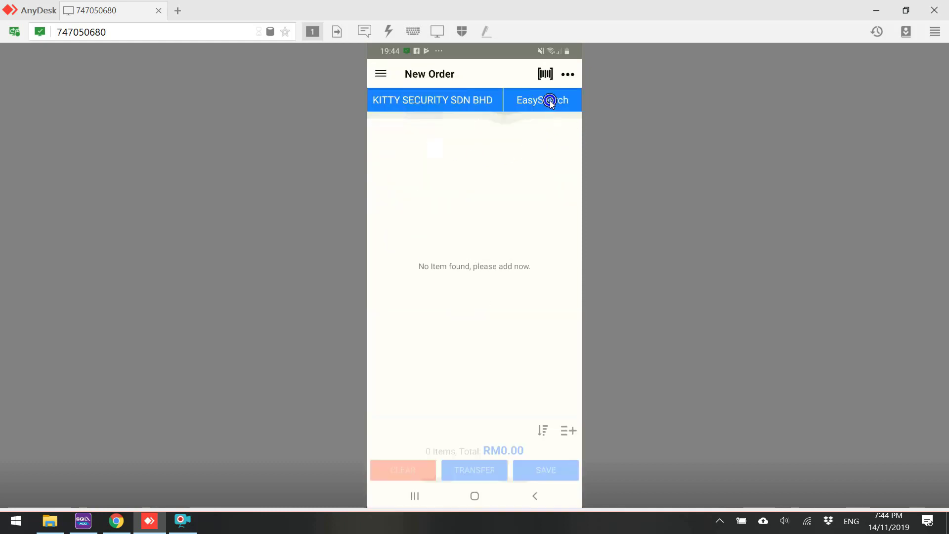
pyautogui.click(550, 100)
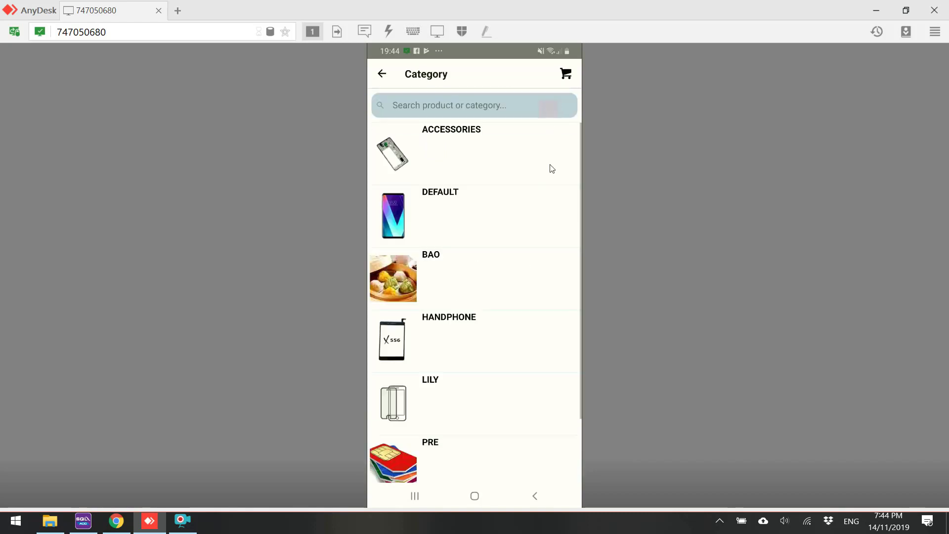
pyautogui.click(478, 155)
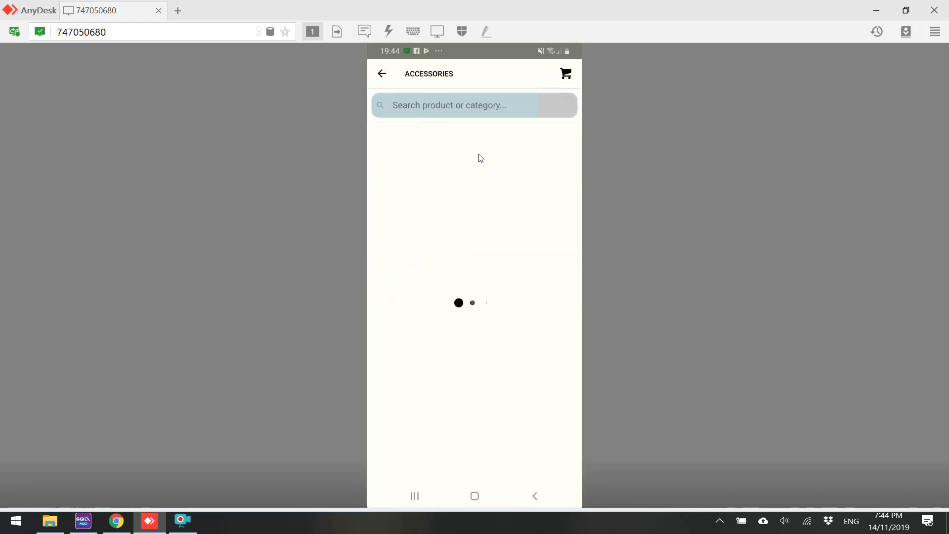
pyautogui.click(565, 204)
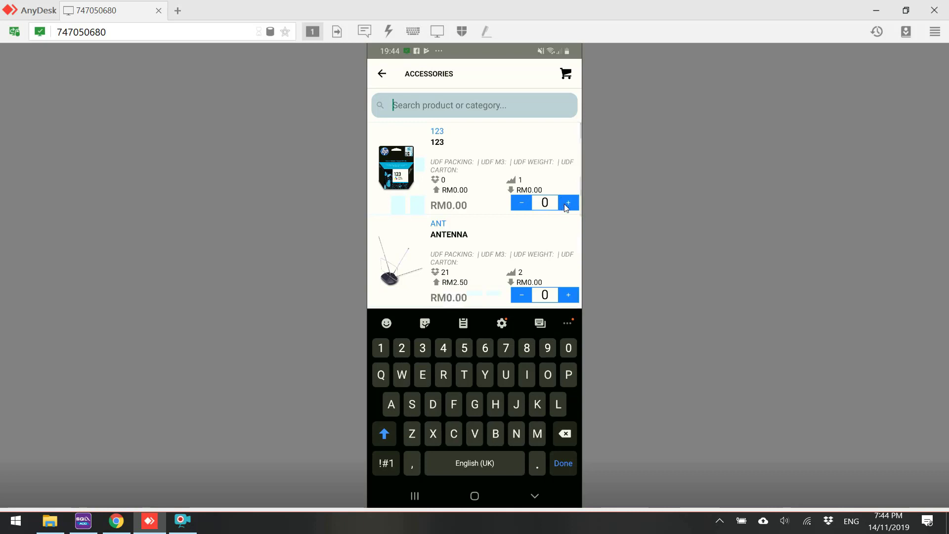
pyautogui.click(565, 204)
pyautogui.click(567, 295)
pyautogui.click(567, 295)
pyautogui.click(534, 495)
pyautogui.click(566, 393)
pyautogui.click(567, 388)
pyautogui.moveTo(476, 422); pyautogui.dragTo(468, 274)
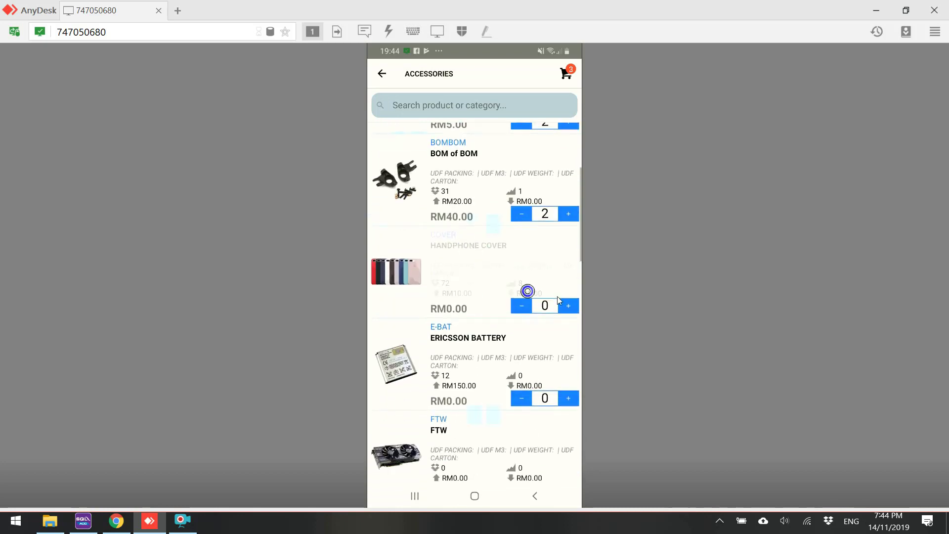
pyautogui.click(568, 302)
pyautogui.click(568, 303)
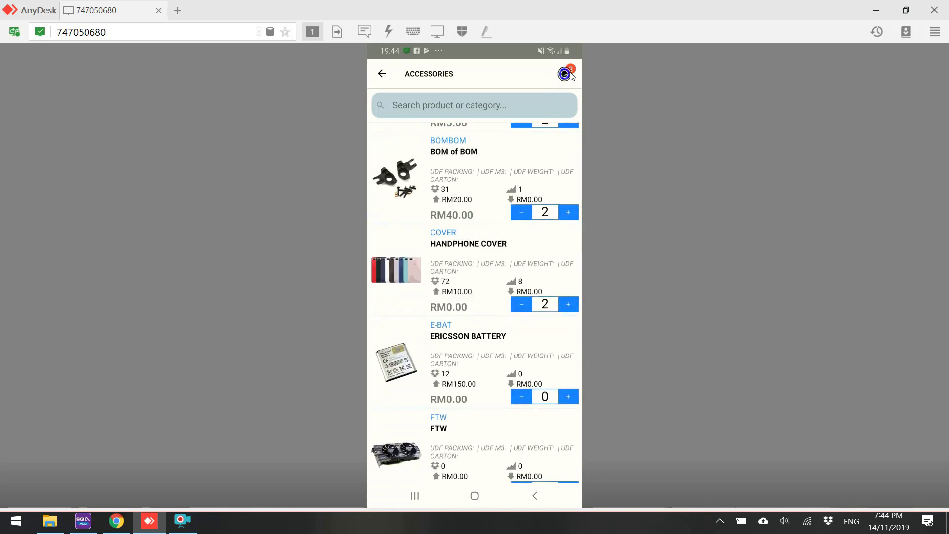
pyautogui.click(571, 77)
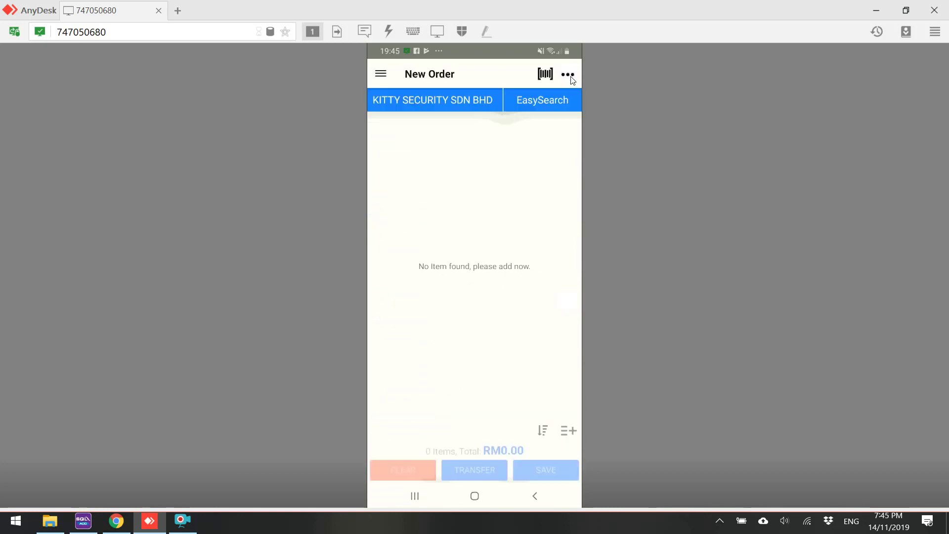
# Add a 'customer own collection' note to the order's Add-On details.
pyautogui.moveTo(532, 131); pyautogui.dragTo(523, 139)
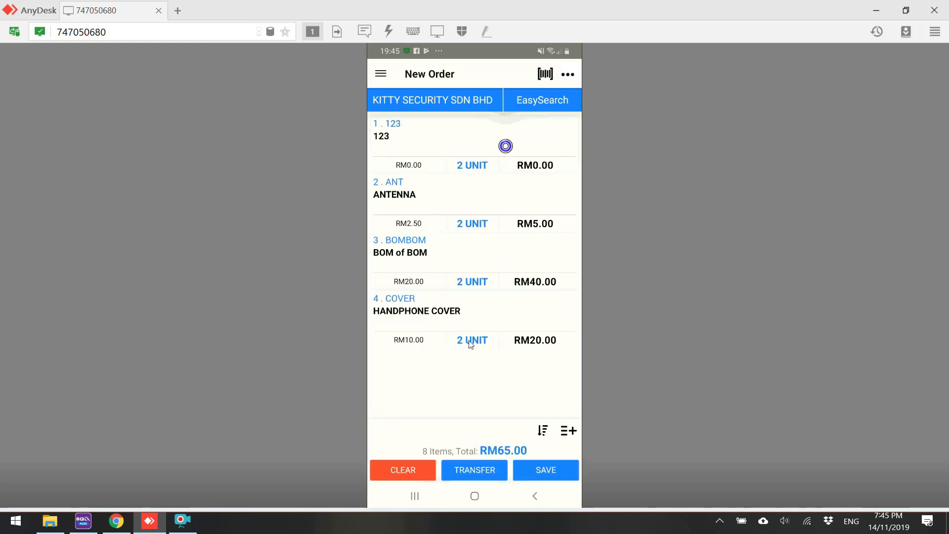
pyautogui.click(570, 432)
pyautogui.moveTo(440, 156); pyautogui.dragTo(440, 138)
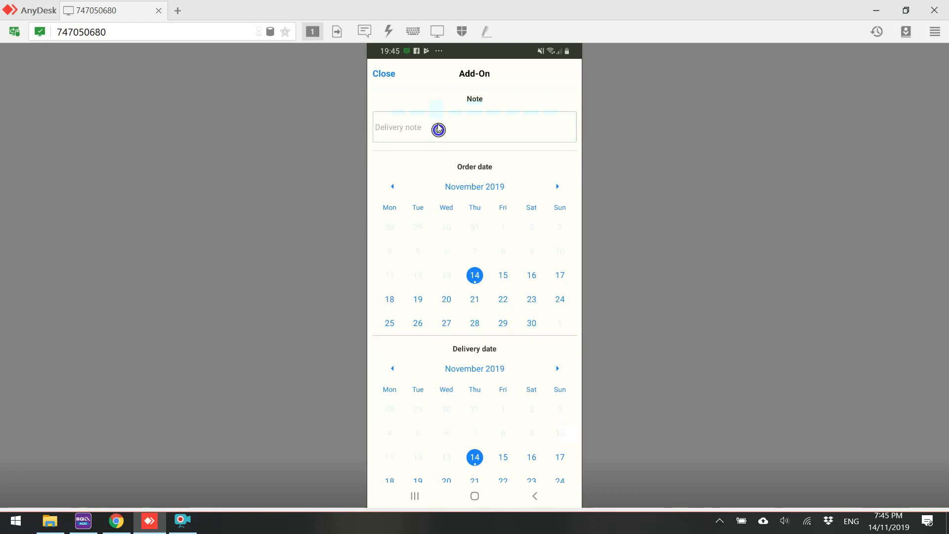
pyautogui.write('vustomer own')
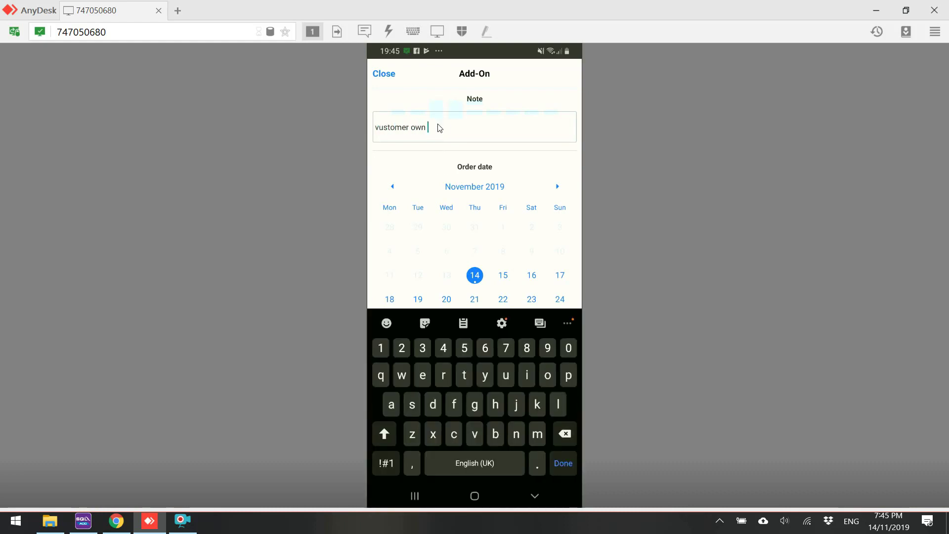
pyautogui.write(' collection')
pyautogui.click(388, 75)
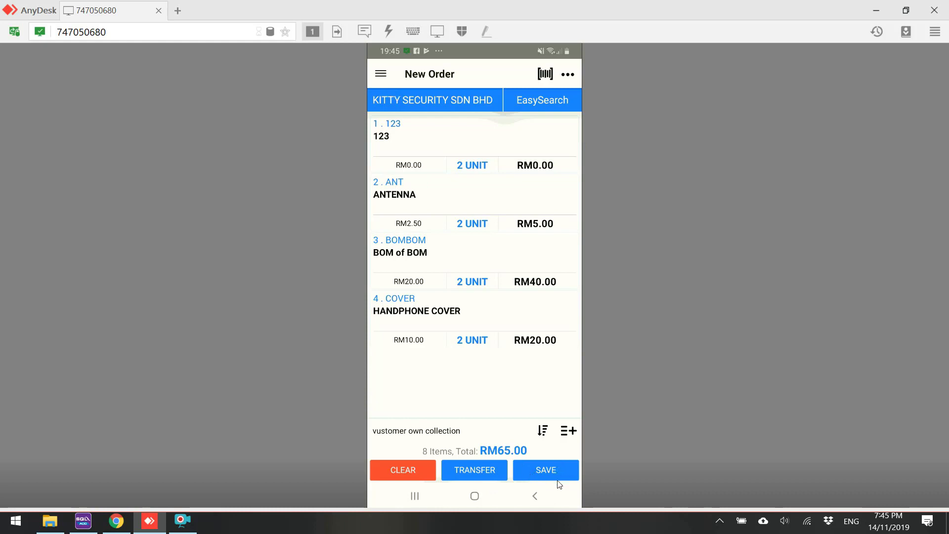
# Save the KITTY SECURITY order of 8 items totalling RM65.00.
pyautogui.click(558, 459)
pyautogui.click(495, 469)
pyautogui.moveTo(458, 479); pyautogui.dragTo(460, 490)
pyautogui.click(470, 483)
pyautogui.click(476, 479)
pyautogui.moveTo(478, 483); pyautogui.dragTo(501, 487)
pyautogui.click(554, 472)
pyautogui.click(553, 472)
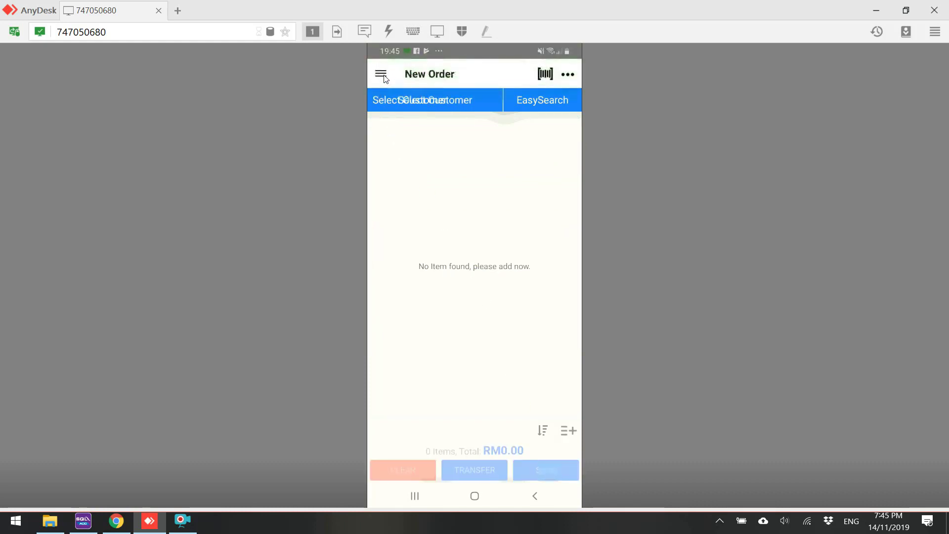
# Open the saved KITTY SECURITY order from the Saved orders list.
pyautogui.click(384, 75)
pyautogui.click(393, 225)
pyautogui.click(411, 254)
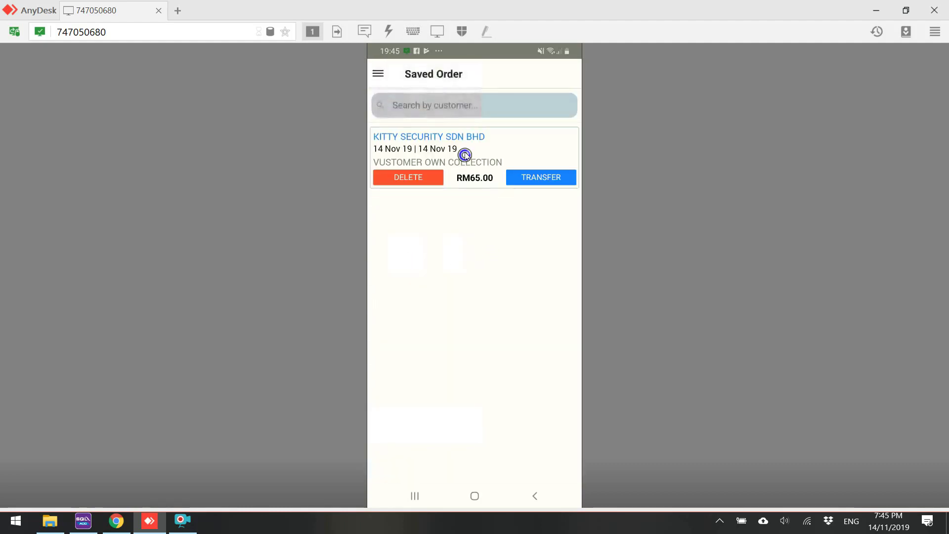
pyautogui.click(466, 156)
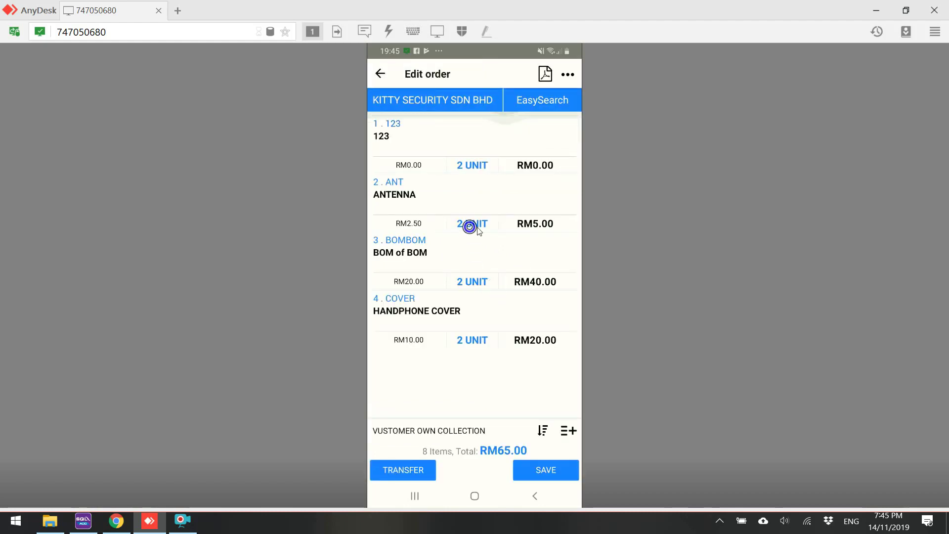
# Set BOM of BOM to quantity 5 with one FOC unit, then transfer the RM125.00 order.
pyautogui.click(470, 265)
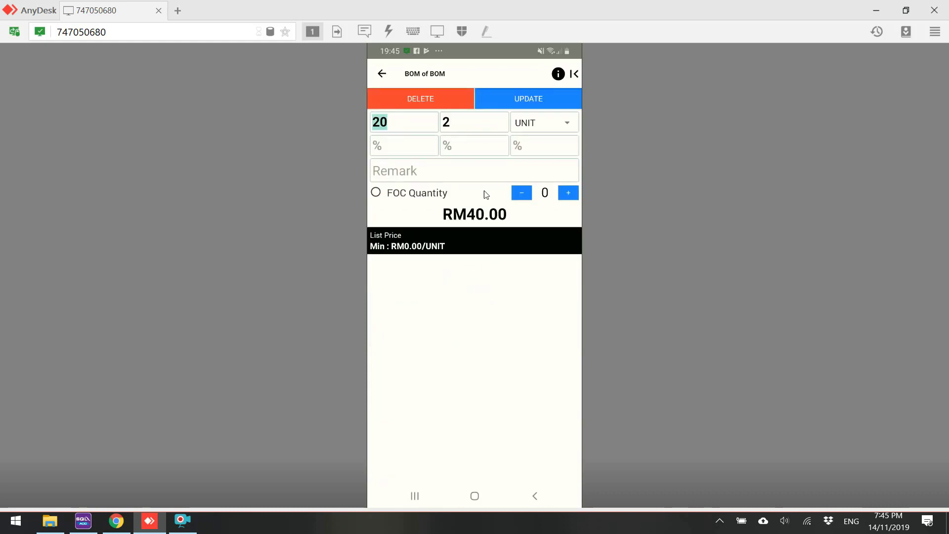
pyautogui.click(470, 173)
pyautogui.press('BackSpace')
pyautogui.write('5')
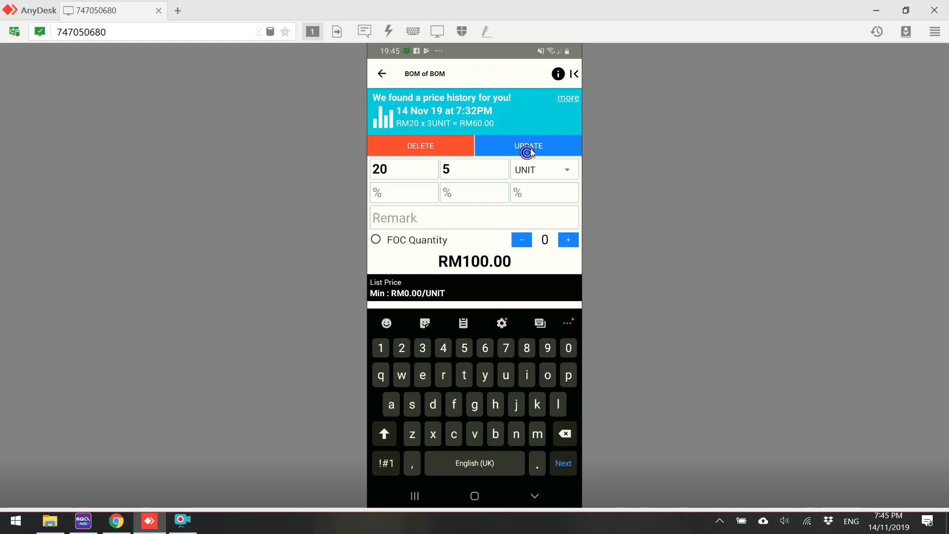
pyautogui.click(378, 241)
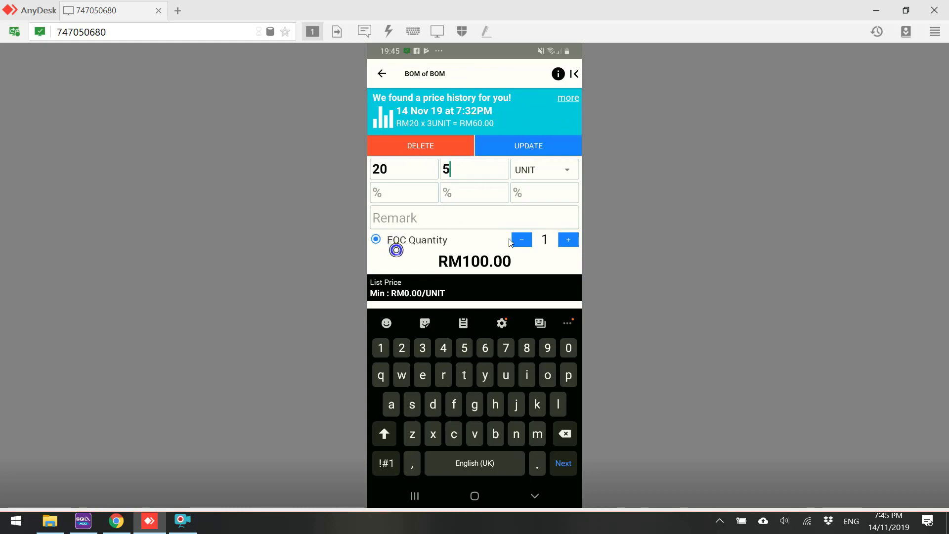
pyautogui.click(534, 147)
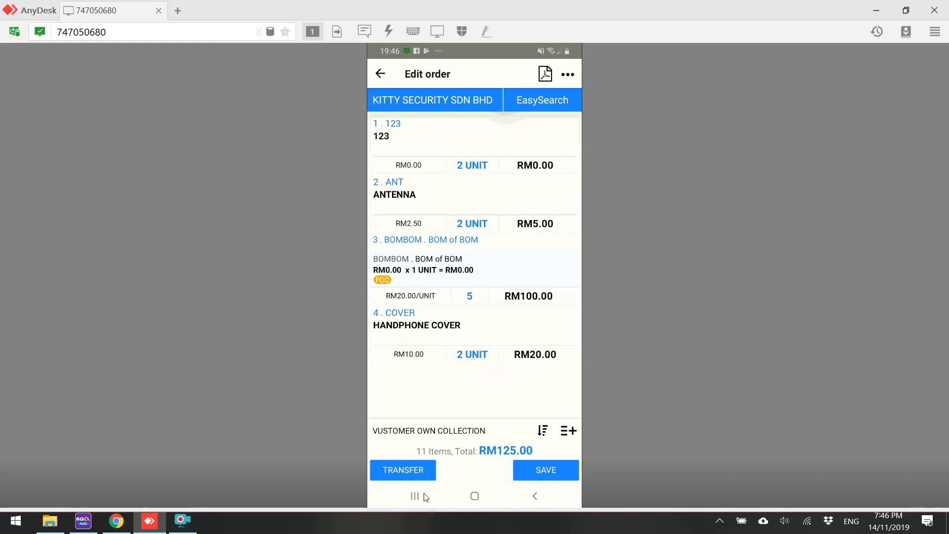
pyautogui.click(410, 478)
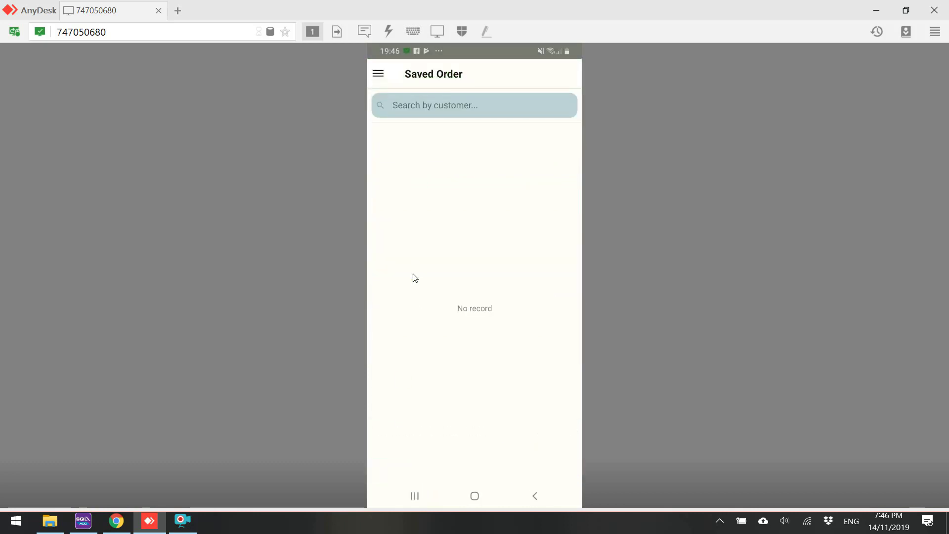
pyautogui.moveTo(426, 248); pyautogui.dragTo(426, 254)
# Log in to EasySales Back Office in Chrome with the admin credentials.
pyautogui.click(116, 521)
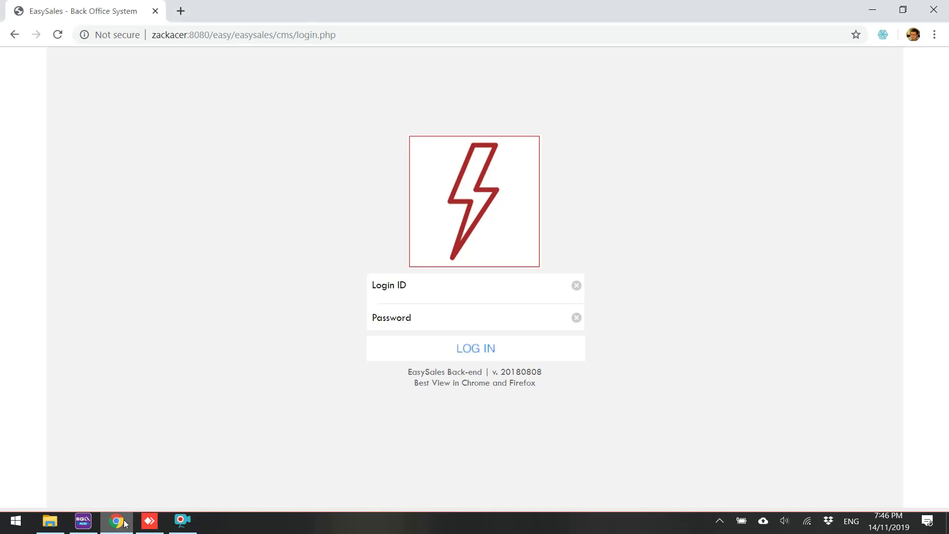
pyautogui.click(211, 39)
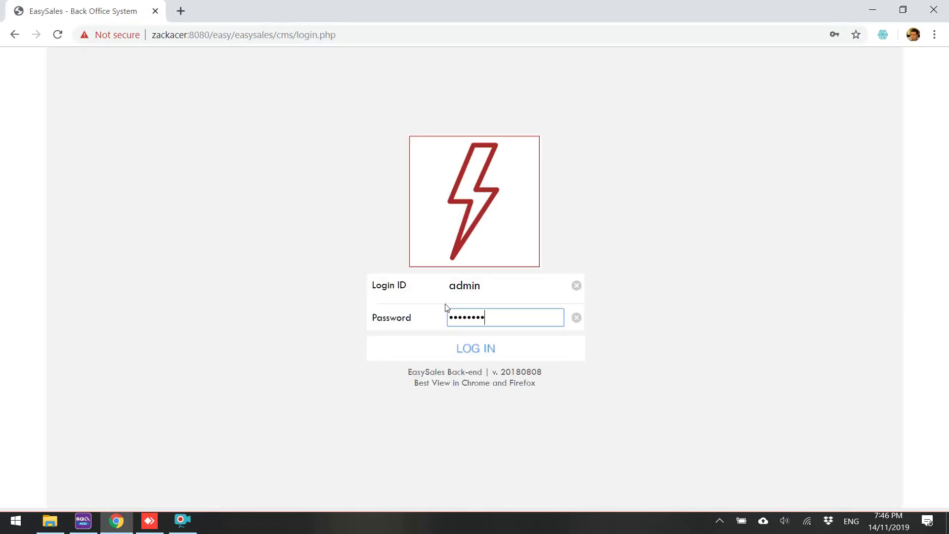
pyautogui.write('1')
pyautogui.press('Return')
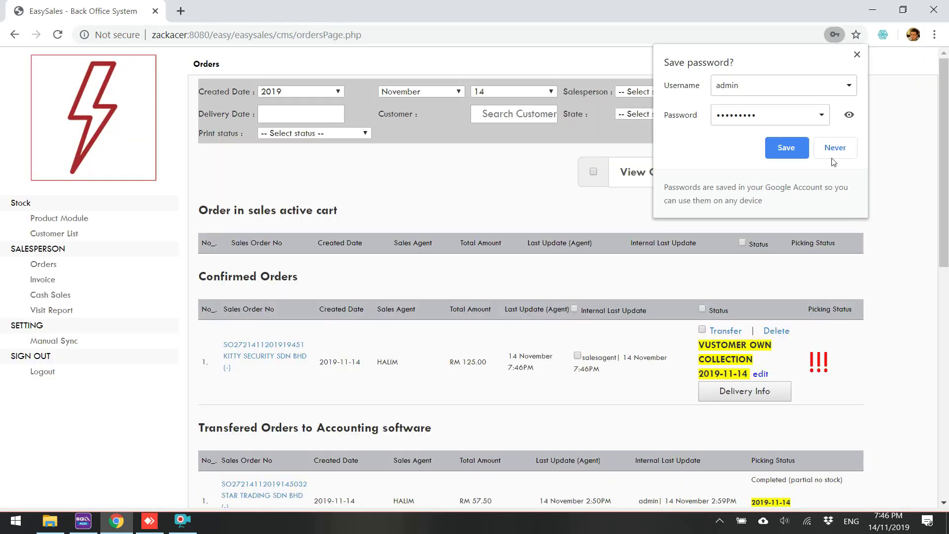
# Review the KITTY SECURITY order's details, then transfer it from Confirmed Orders to QNE.
pyautogui.click(834, 153)
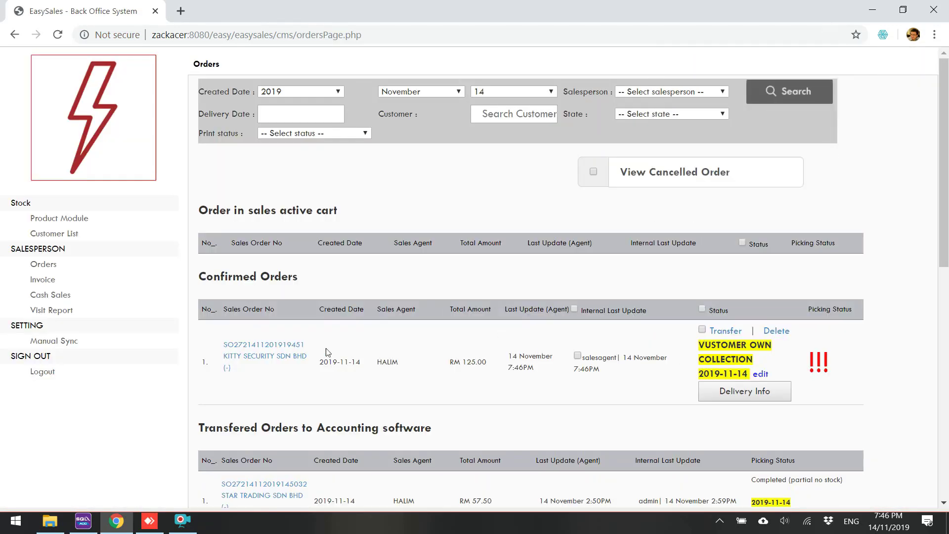
pyautogui.click(269, 362)
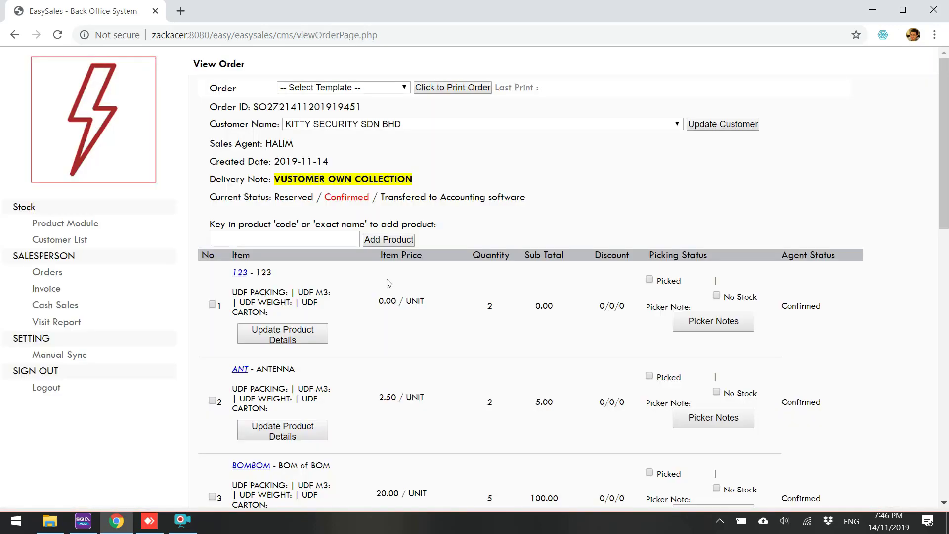
pyautogui.click(374, 93)
pyautogui.click(587, 207)
pyautogui.scroll(-7, 587, 247)
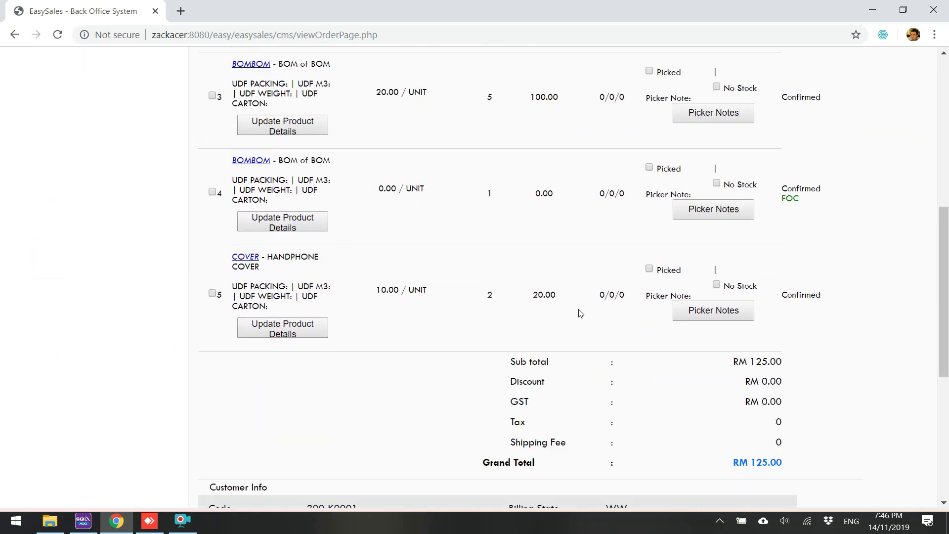
pyautogui.scroll(-6, 581, 313)
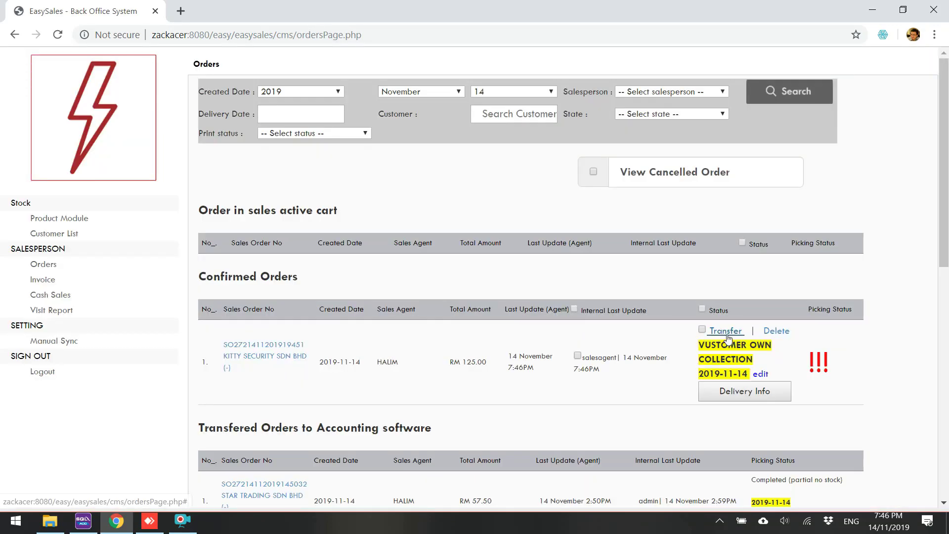
pyautogui.click(727, 332)
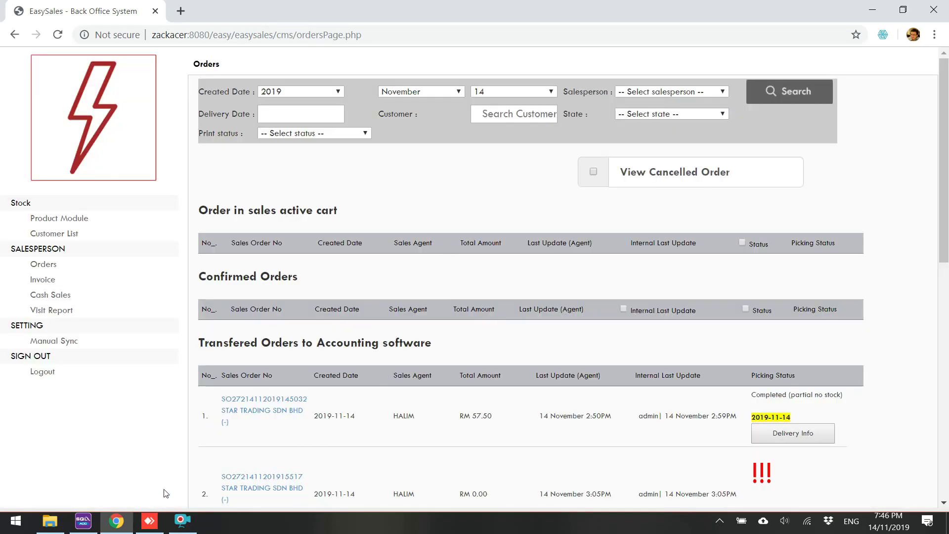
# In SQL Account, open the newest KITTY SECURITY sales order from Sales > Sales Order.
pyautogui.click(83, 520)
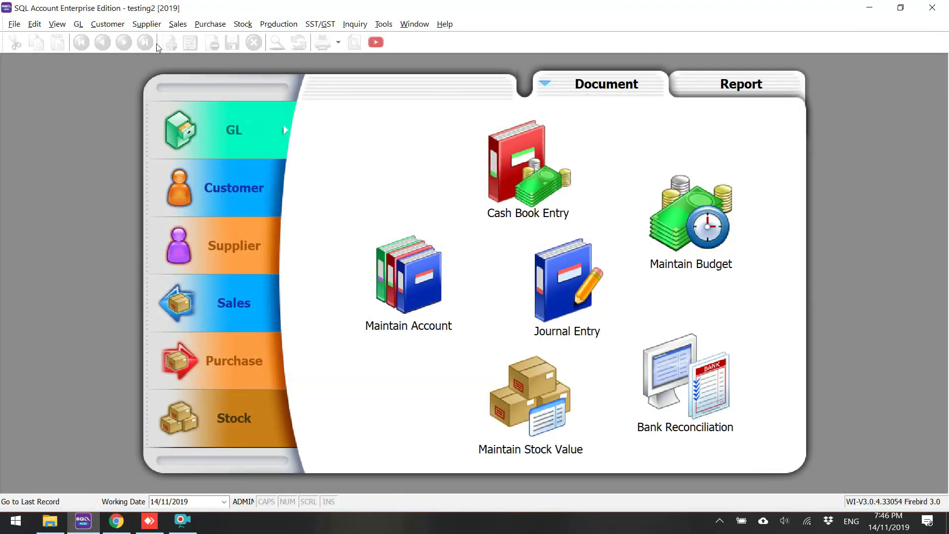
pyautogui.click(178, 24)
pyautogui.click(198, 53)
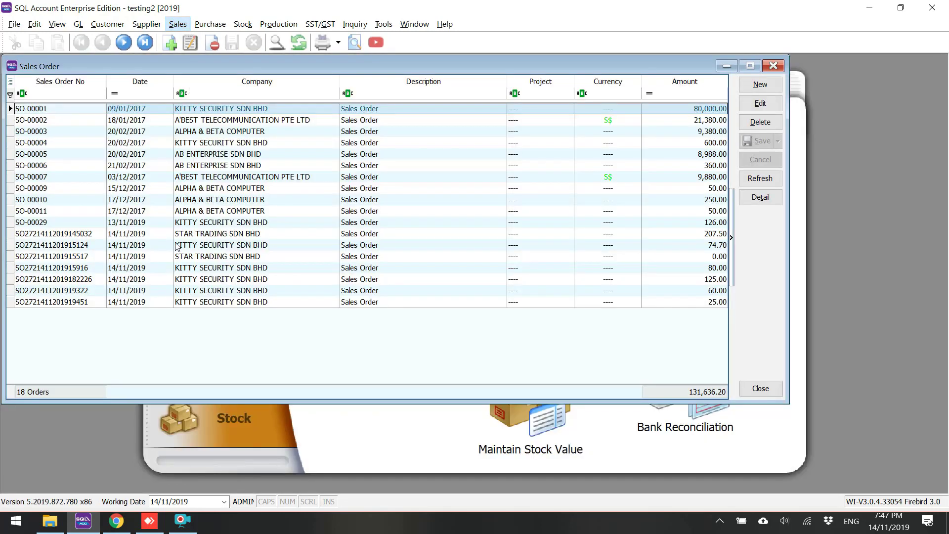
pyautogui.click(92, 304)
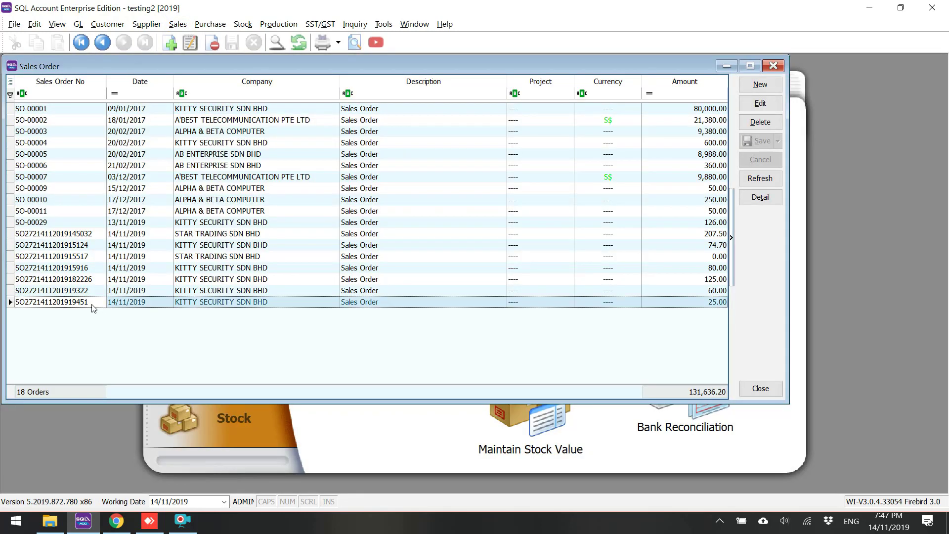
pyautogui.doubleClick(93, 308)
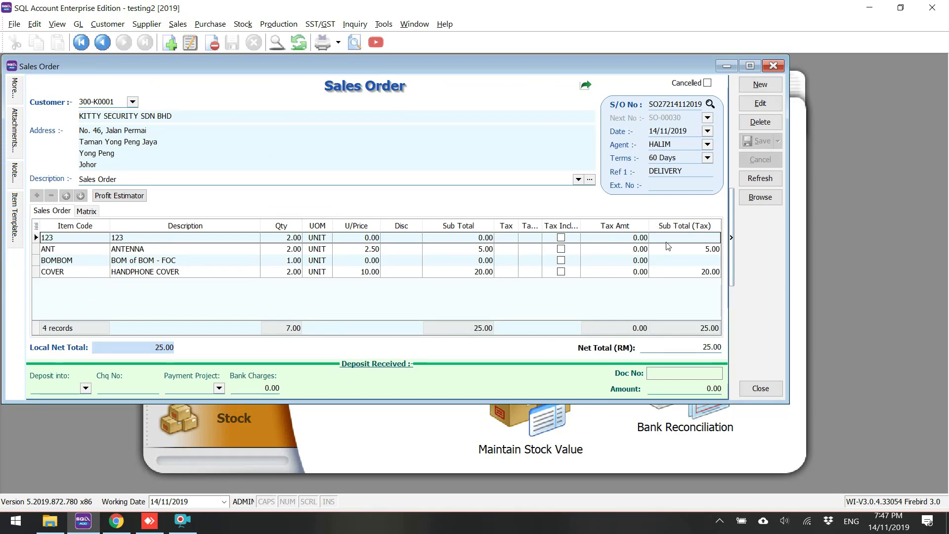
pyautogui.click(183, 521)
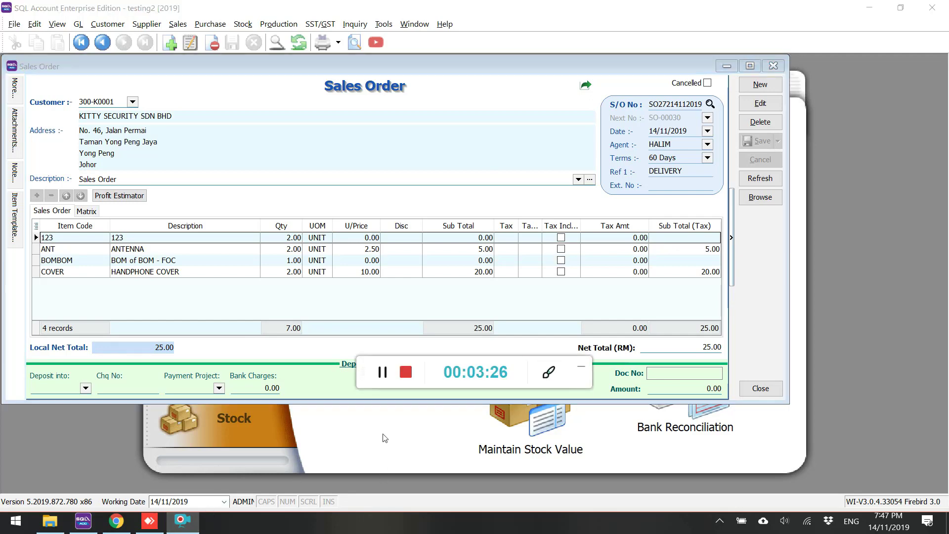